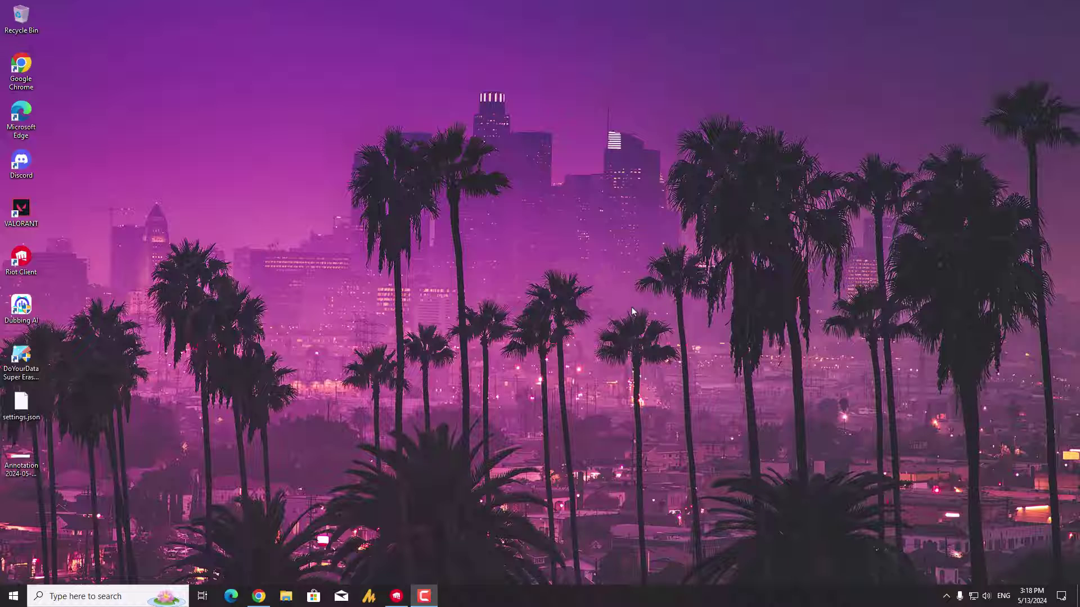
Open the file location of the VALORANT desktop shortcut.
right_click(28, 216)
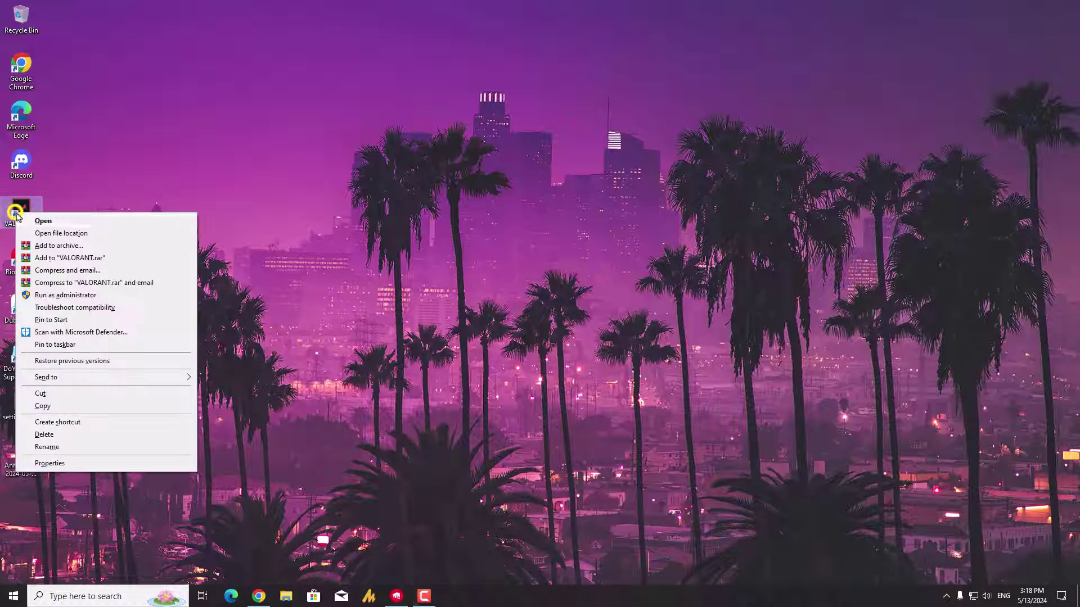
left_click(92, 234)
left_click_drag(81, 214, 17, 288)
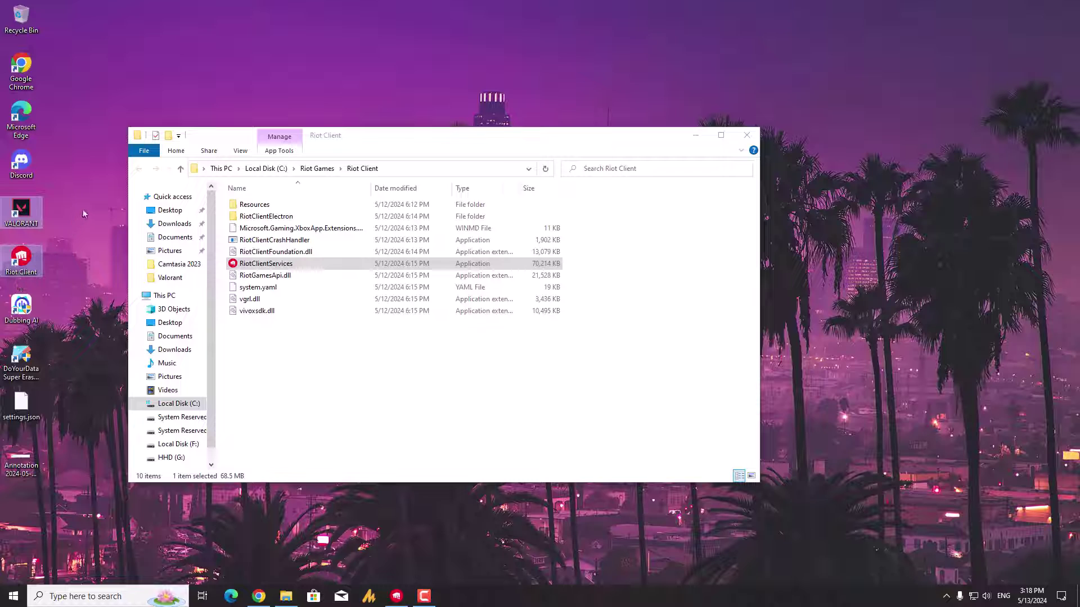
left_click(66, 222)
left_click_drag(65, 221, 16, 269)
Browse from Local Disk (C:) into Riot Games\Riot Client to find RiotClientServices, then return to Riot Games.
left_click(271, 170)
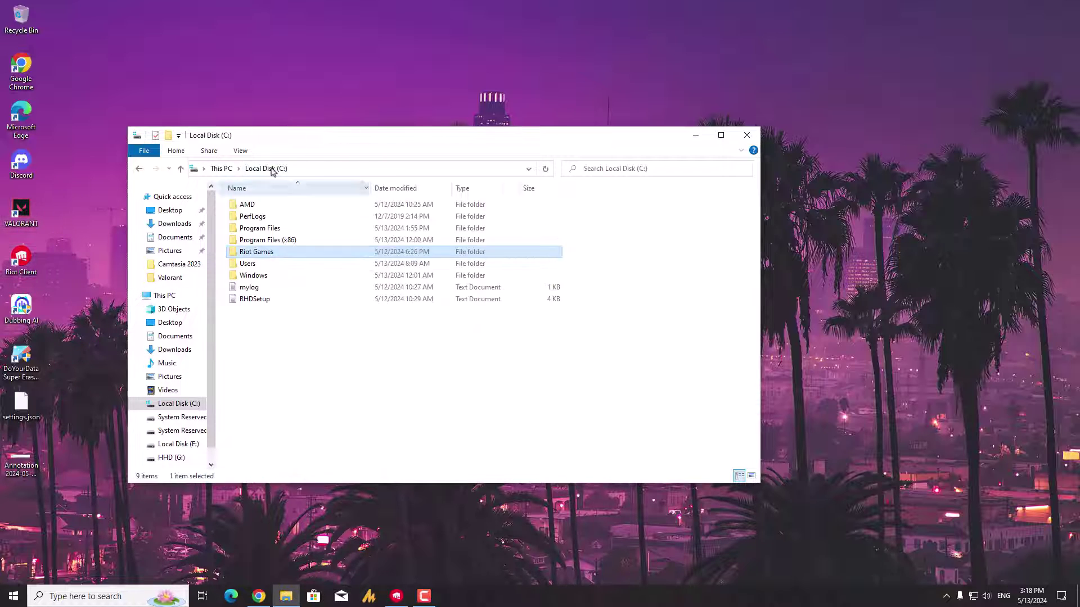
double_click(265, 253)
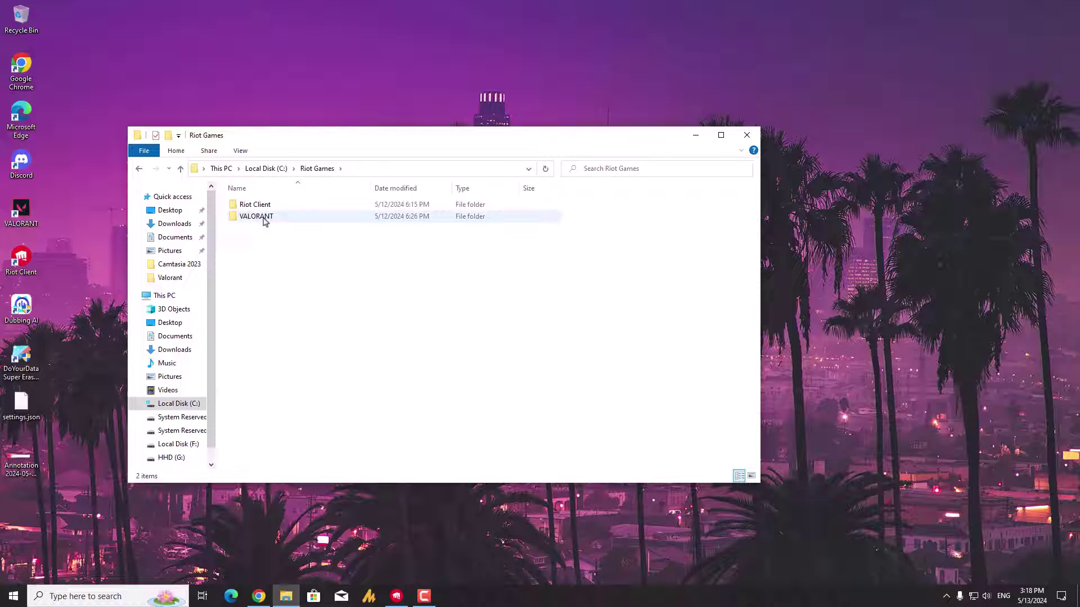
double_click(262, 205)
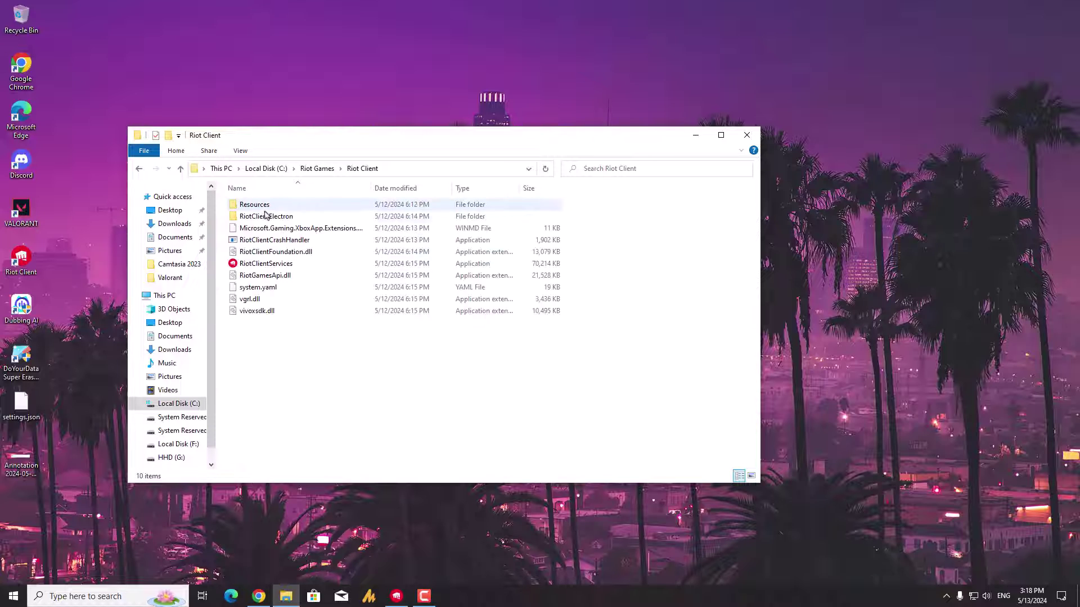
left_click(268, 263)
left_click(318, 170)
Open VALORANT\live\ShooterGame\Binaries\Win64 and scroll down to VALORANT-Win64-Shipping.
left_click(261, 217)
double_click(261, 217)
double_click(252, 206)
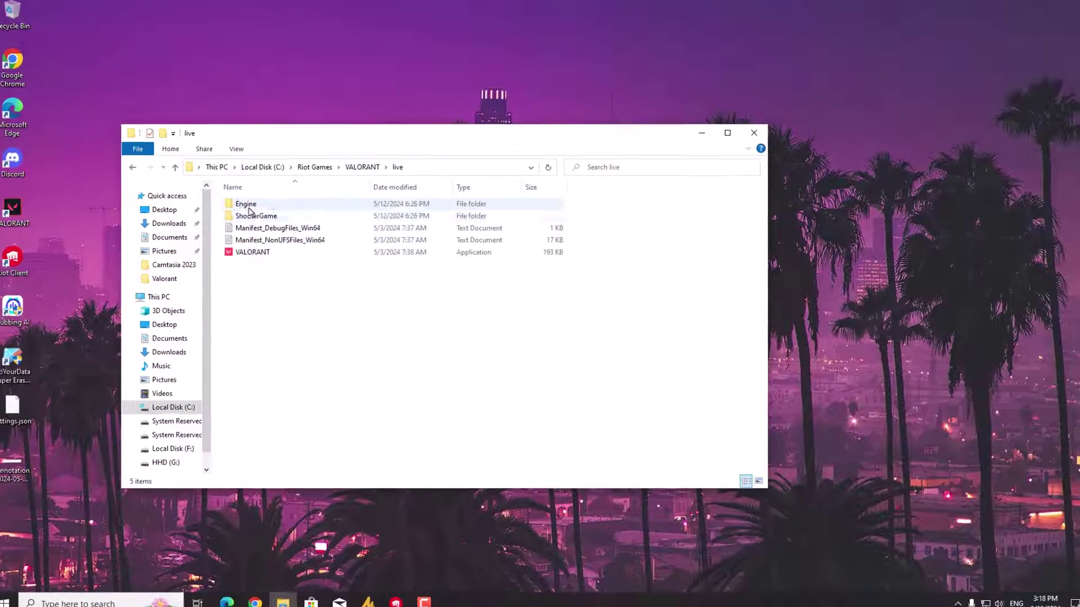
left_click(259, 254)
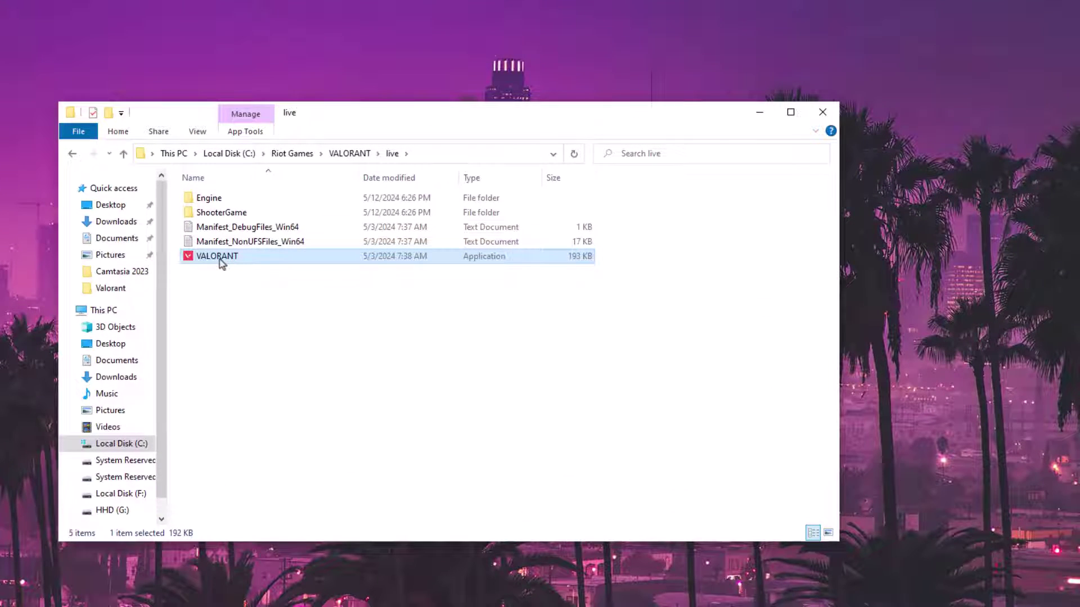
double_click(245, 214)
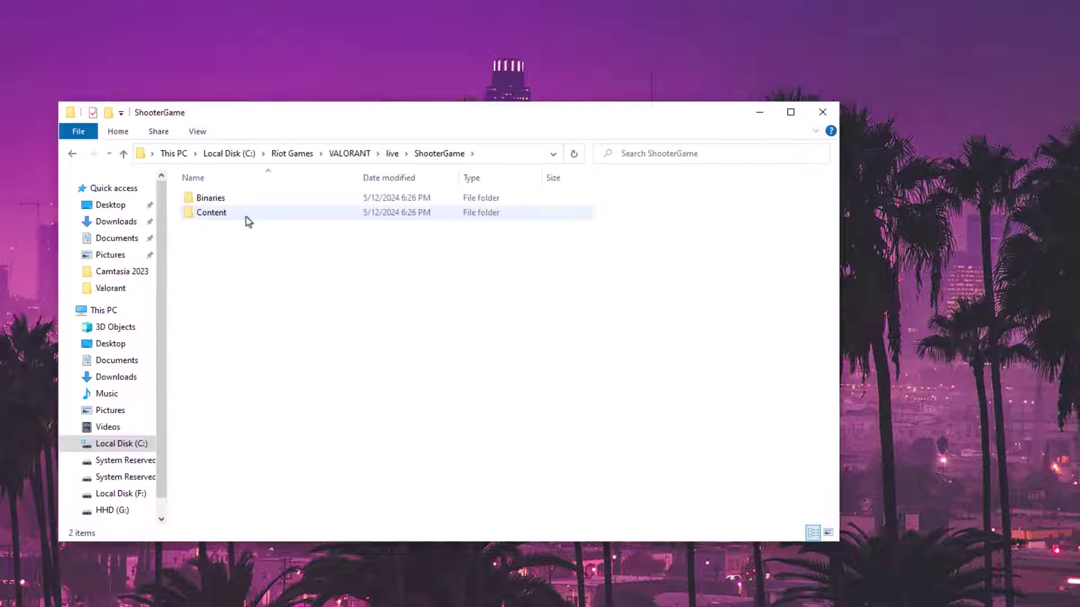
left_click(231, 201)
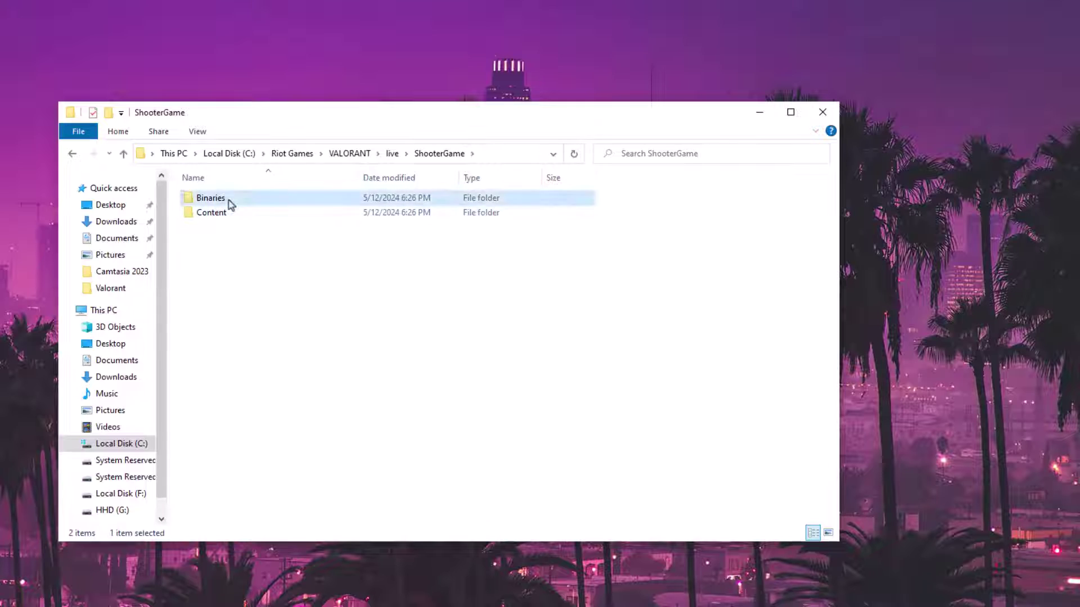
double_click(230, 200)
double_click(233, 197)
scroll(286, 443, "down", 10)
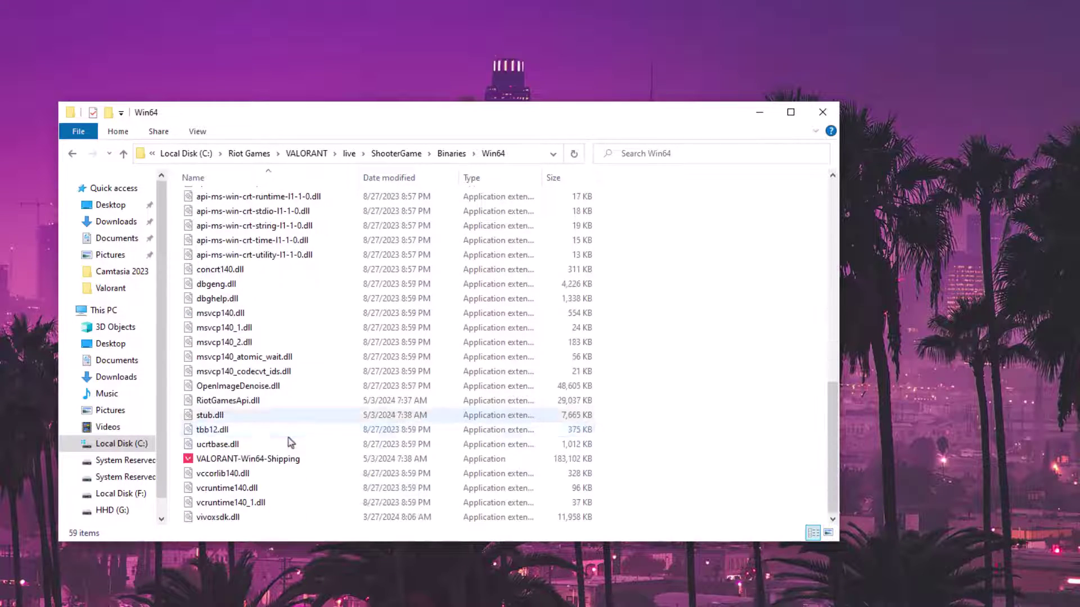
Select VALORANT-Win64-Shipping, then go back through the folders to VALORANT's live folder.
left_click(269, 459)
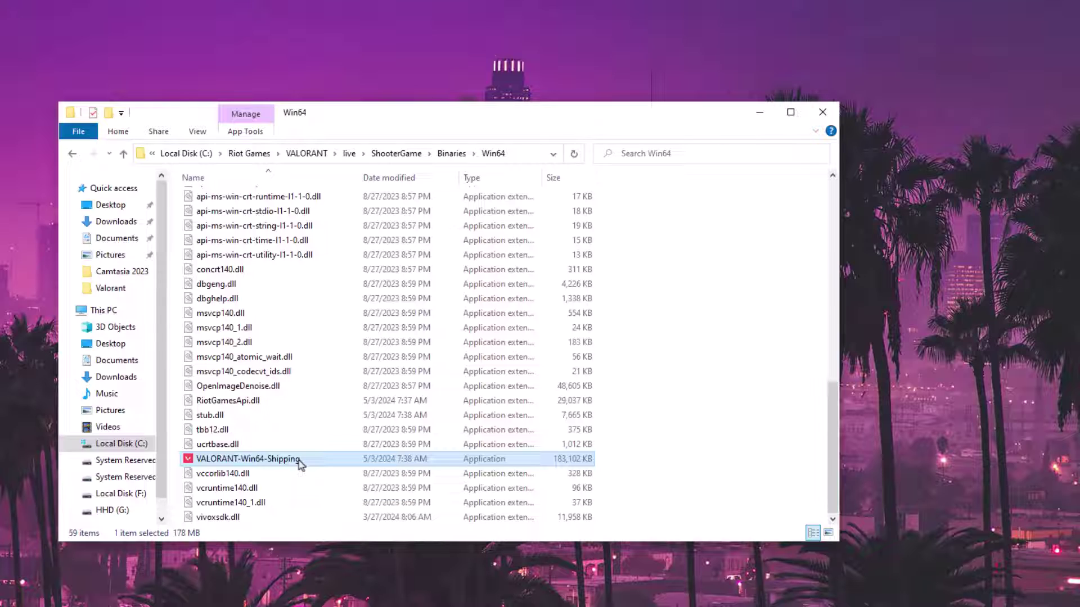
key("BackSpace")
key("BackSpace")
key("BackSpace")
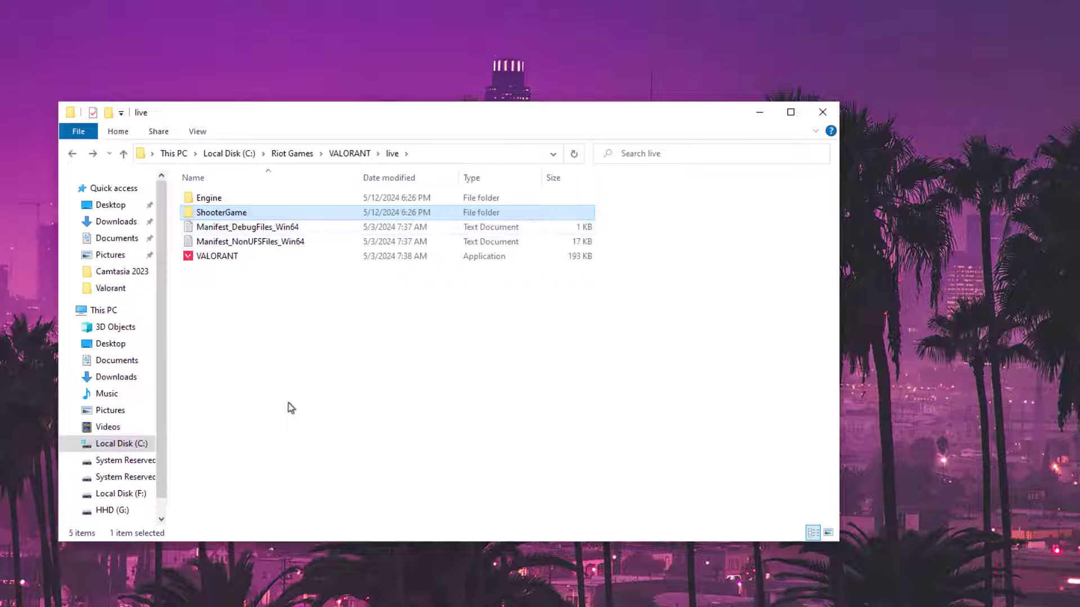
left_click(70, 154)
Go back to Riot Games\Riot Client and show RiotClientServices' Properties on the Compatibility tab.
left_click_drag(215, 123, 278, 118)
left_click(134, 148)
left_click(267, 196)
double_click(267, 195)
right_click(289, 265)
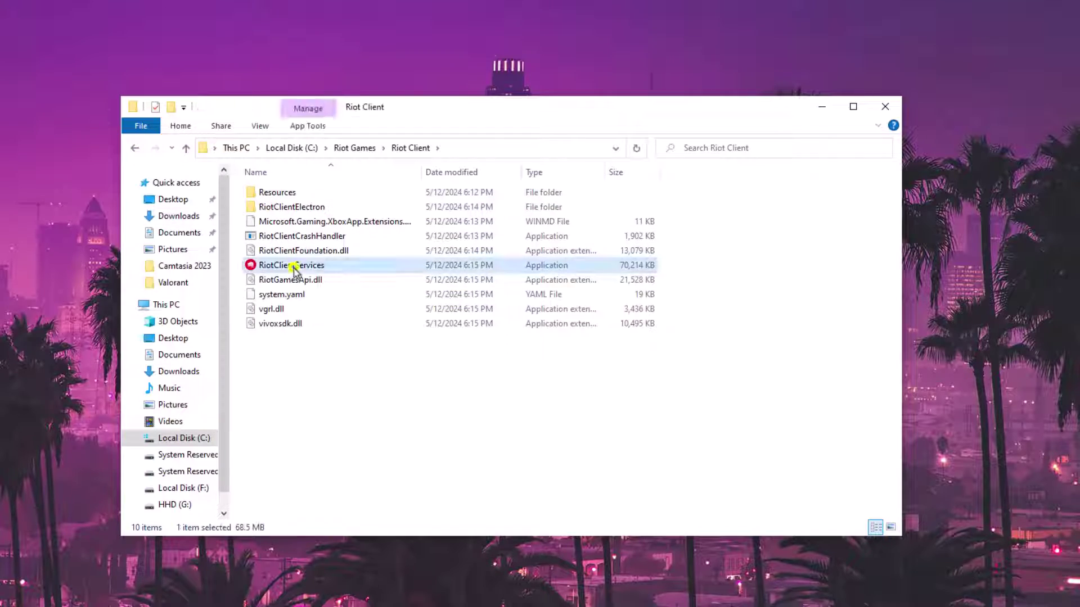
left_click(335, 595)
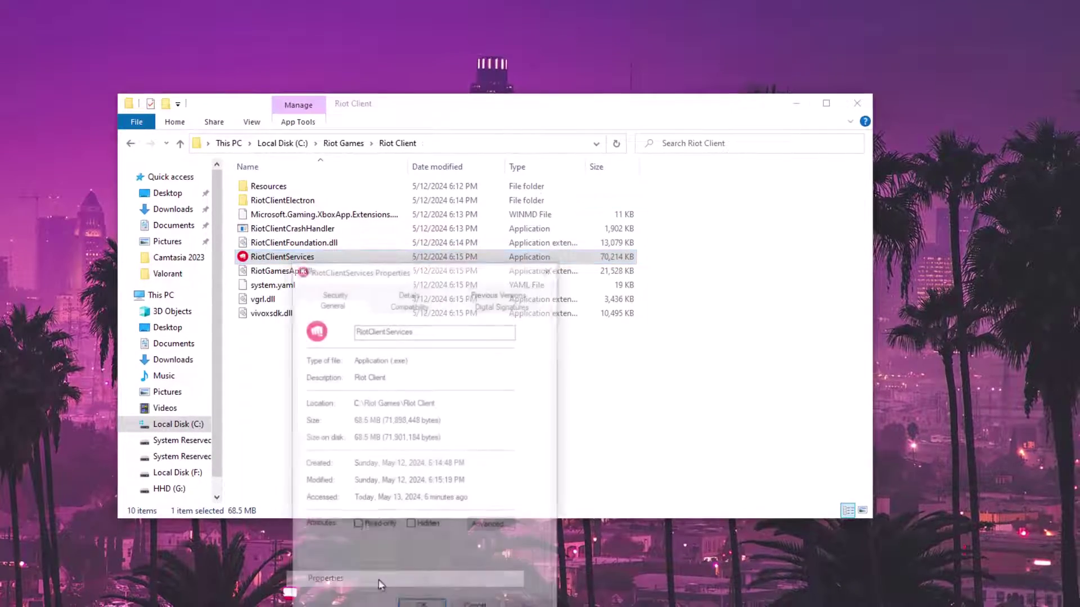
left_click(422, 312)
left_click_drag(424, 236, 467, 108)
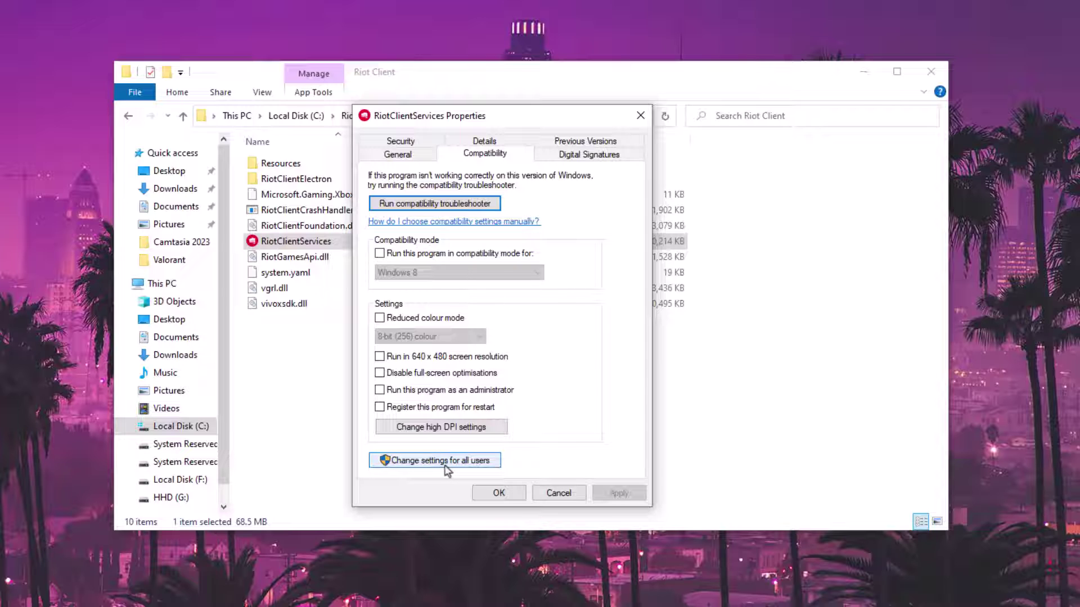
In RiotClientServices' all-users compatibility settings, disable full-screen optimisations.
left_click(471, 462)
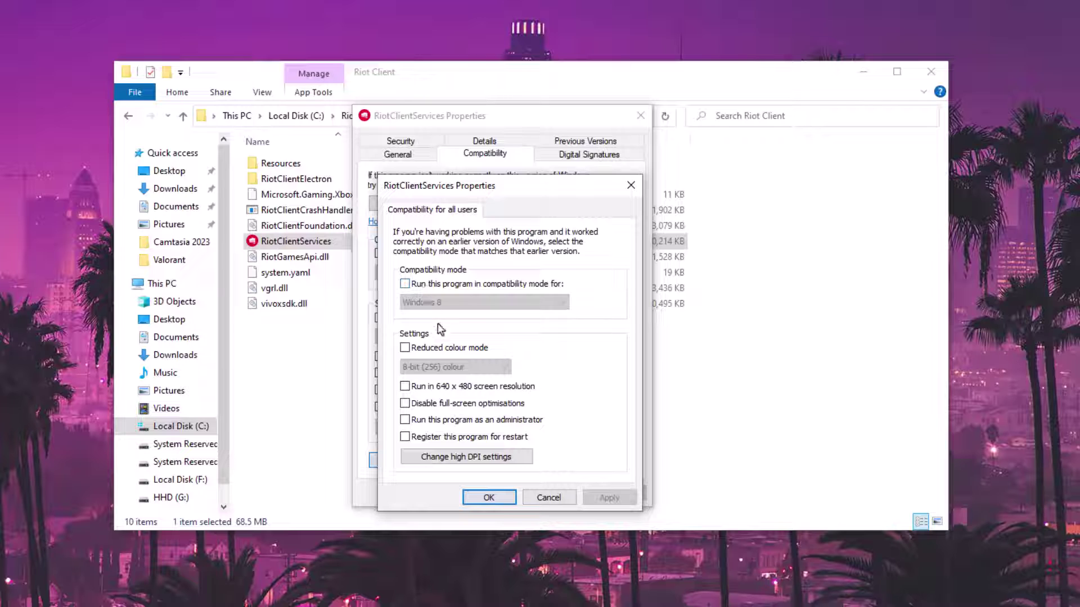
left_click(498, 496)
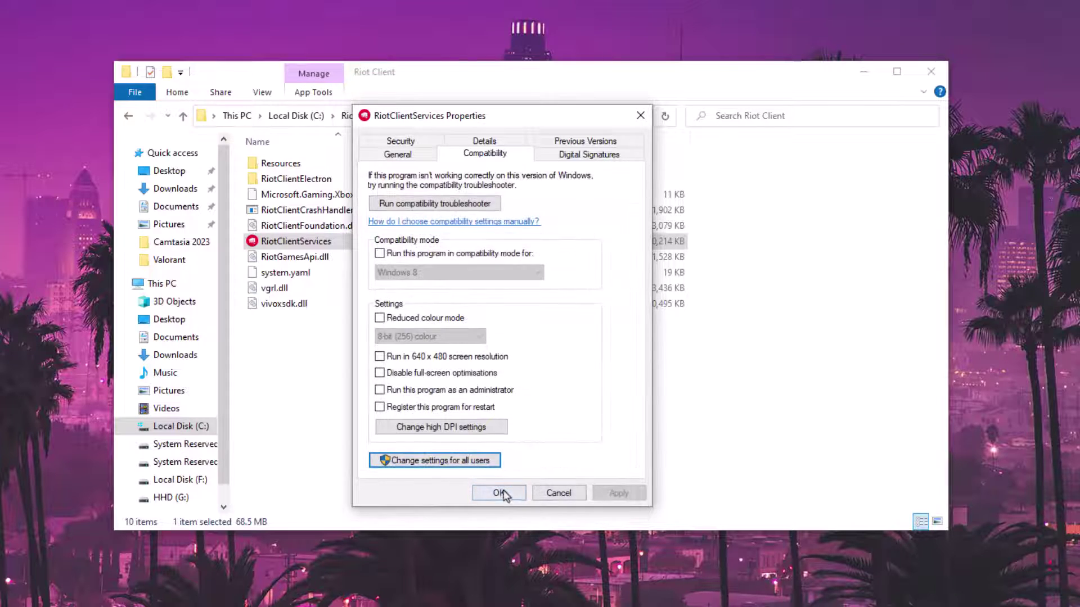
left_click(473, 462)
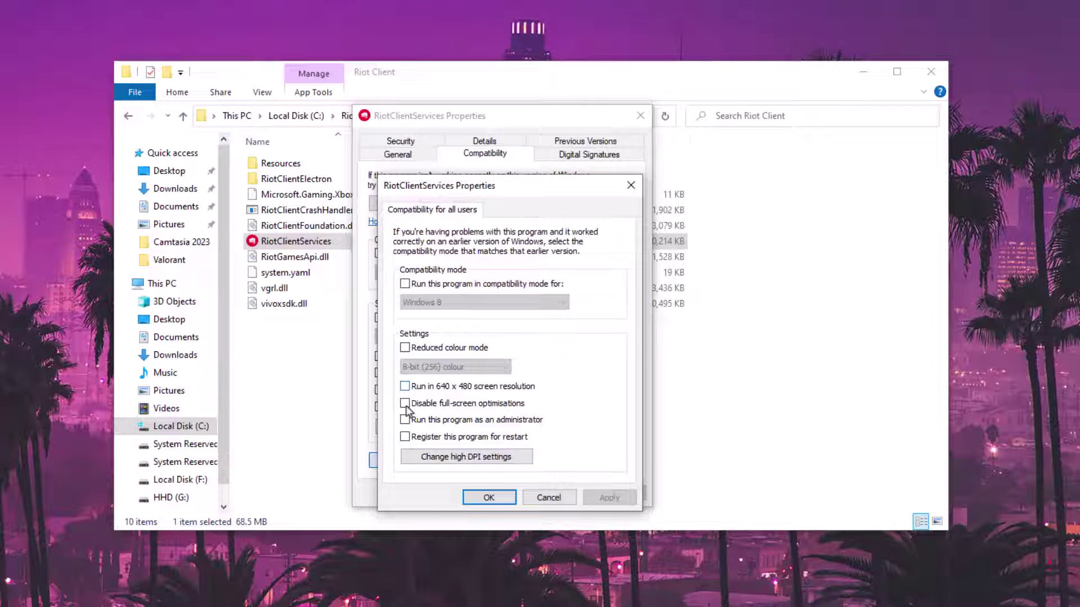
left_click(405, 404)
Override high-DPI scaling behaviour with scaling performed by Application.
left_click(483, 460)
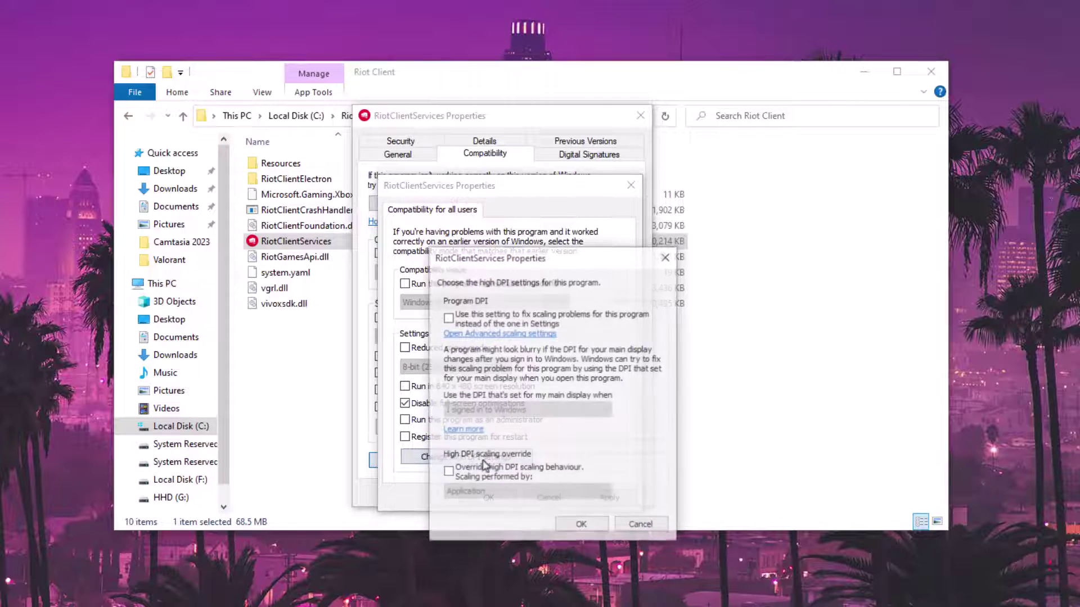
left_click(448, 474)
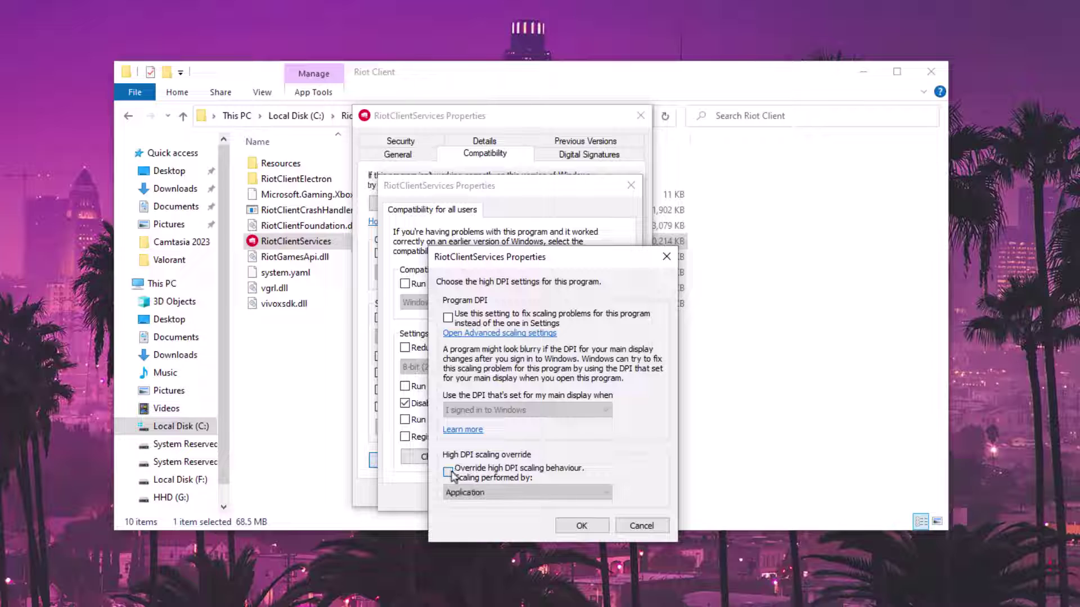
left_click(484, 493)
left_click(487, 506)
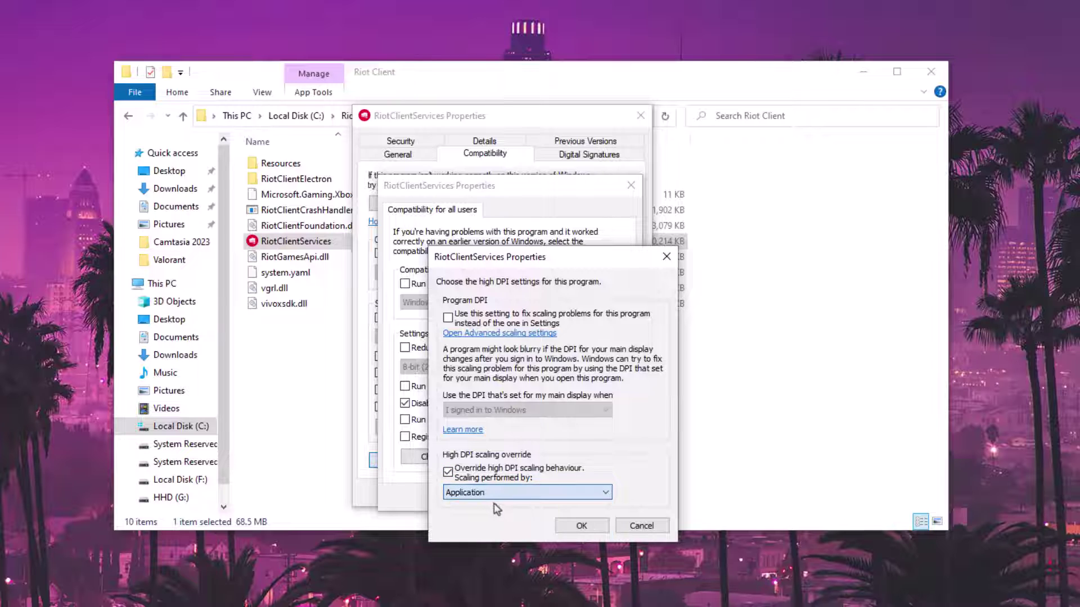
left_click(579, 525)
Apply and confirm the compatibility changes, then return to the Riot Games folder.
left_click(609, 498)
left_click(490, 498)
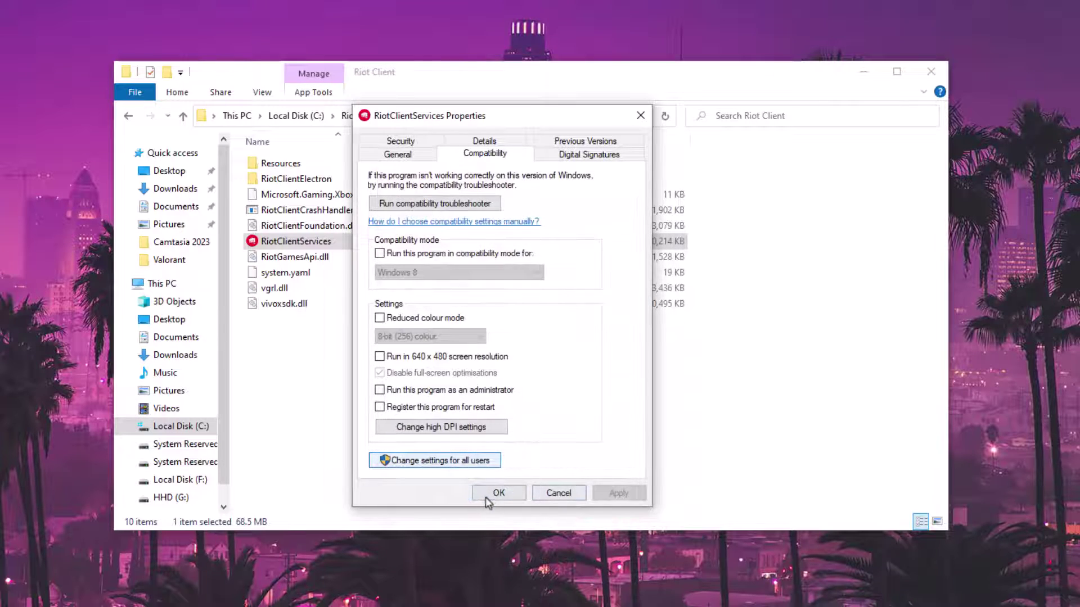
left_click(494, 494)
key("BackSpace")
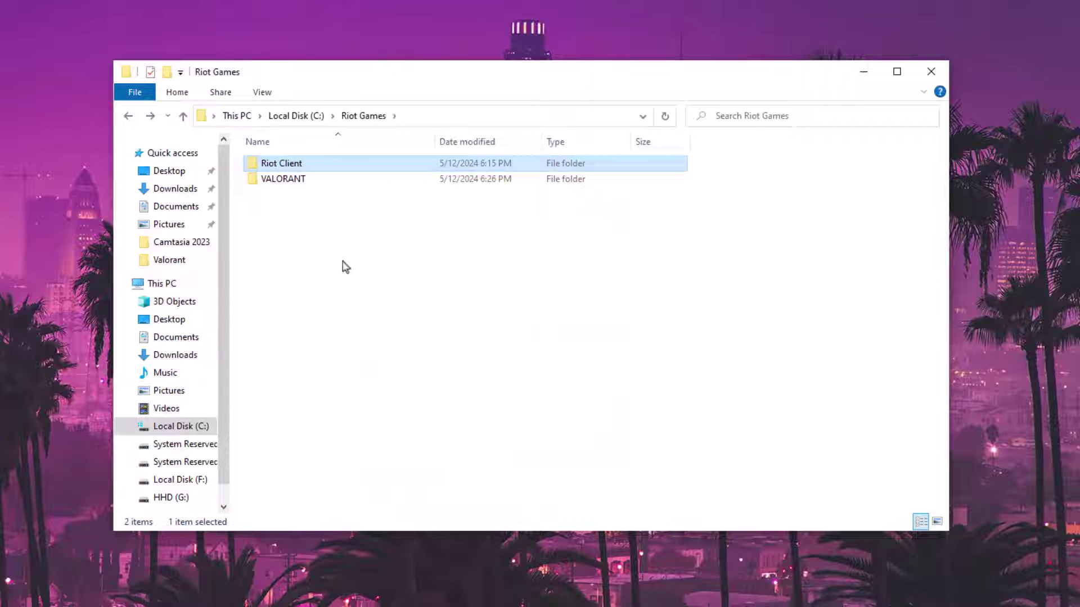
double_click(284, 178)
Open the live folder and show the VALORANT application's Compatibility properties.
left_click(293, 171)
double_click(292, 172)
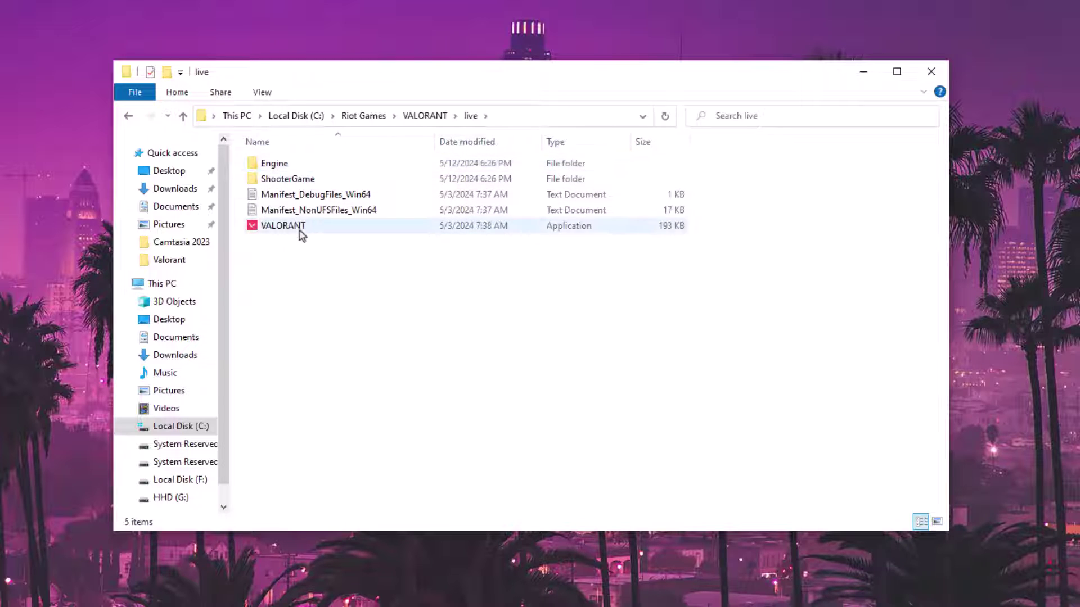
right_click(290, 224)
right_click(299, 225)
left_click(383, 577)
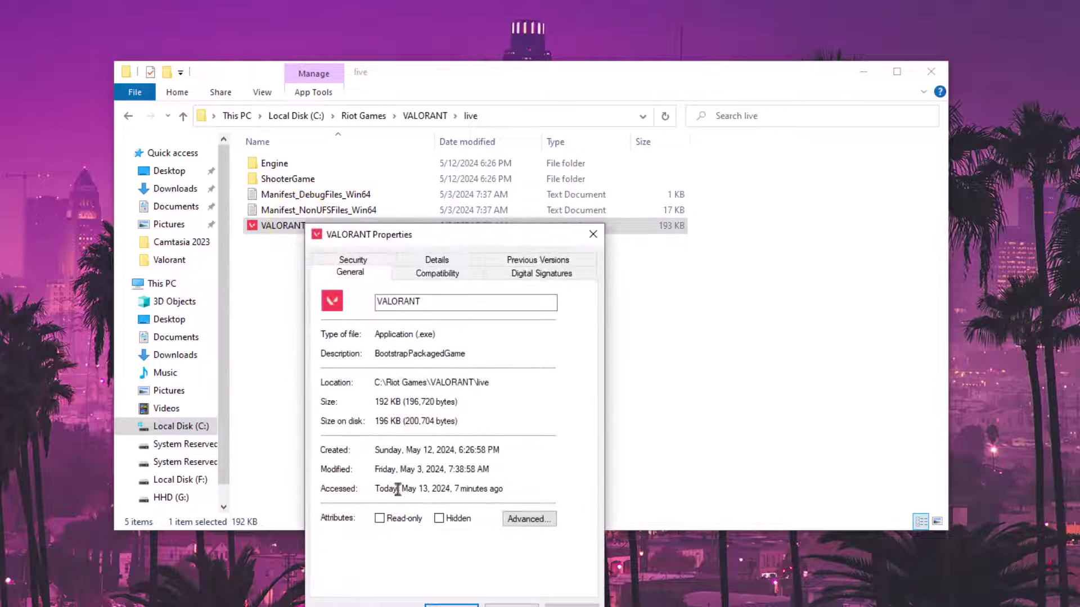
left_click(441, 276)
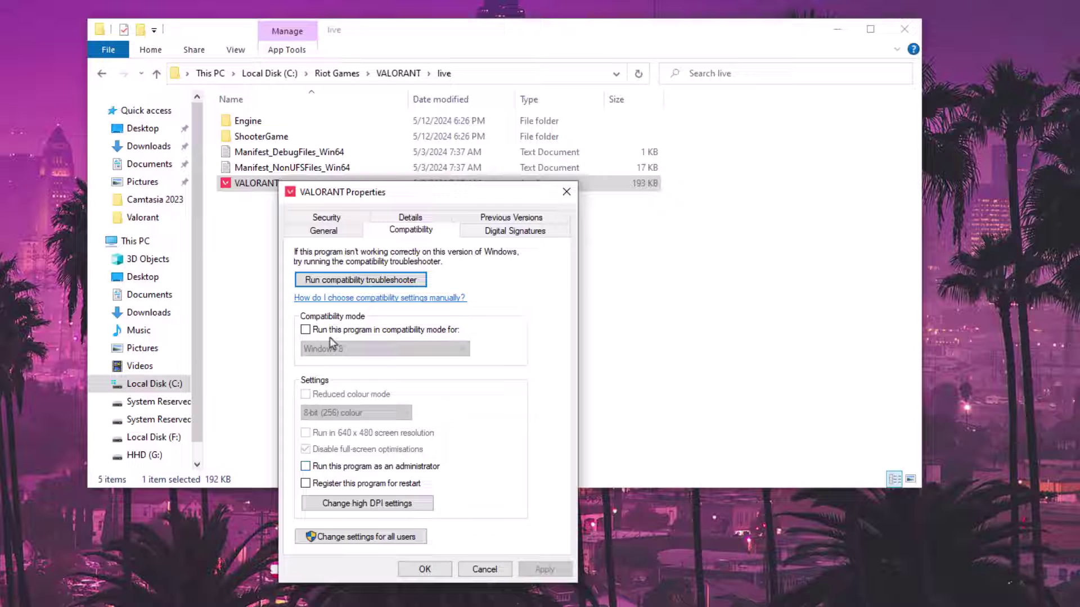
For all users, disable full-screen optimisations and set the DPI override to Application, confirming every dialog.
left_click(365, 537)
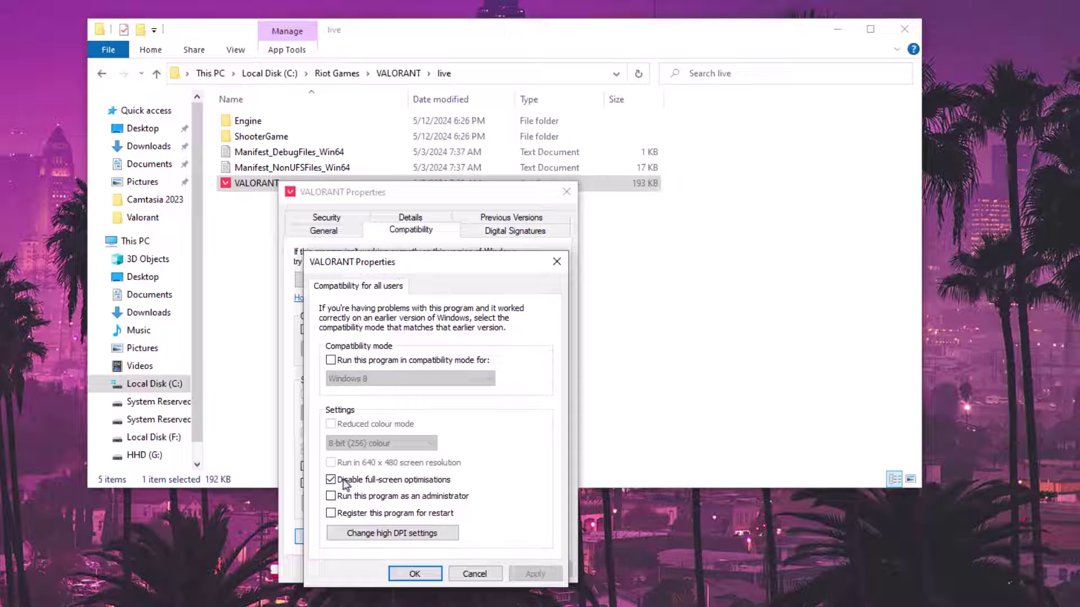
left_click(406, 532)
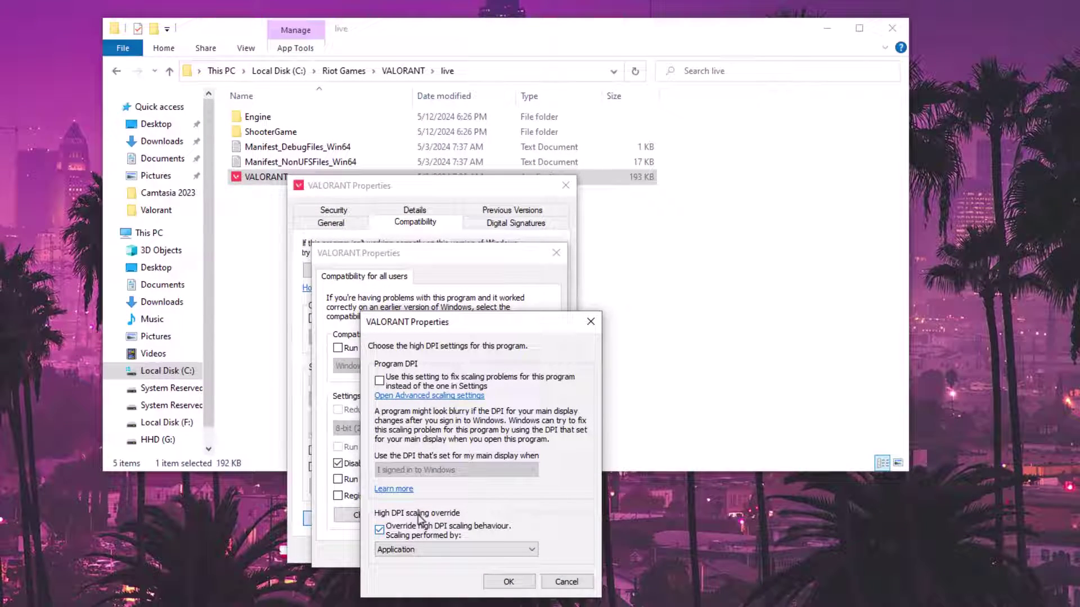
left_click(509, 581)
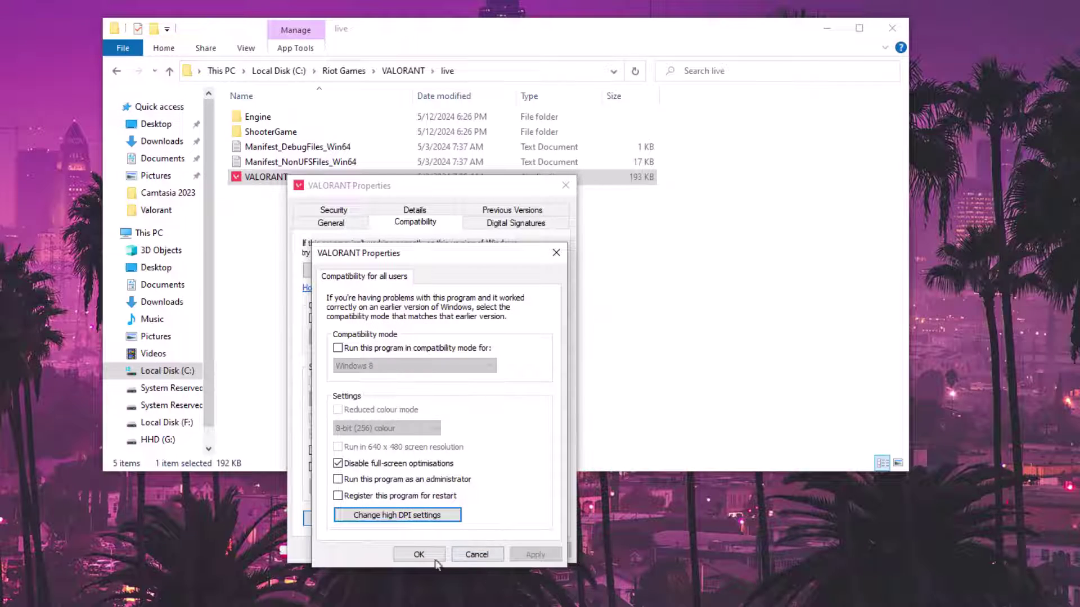
left_click(440, 559)
left_click(443, 548)
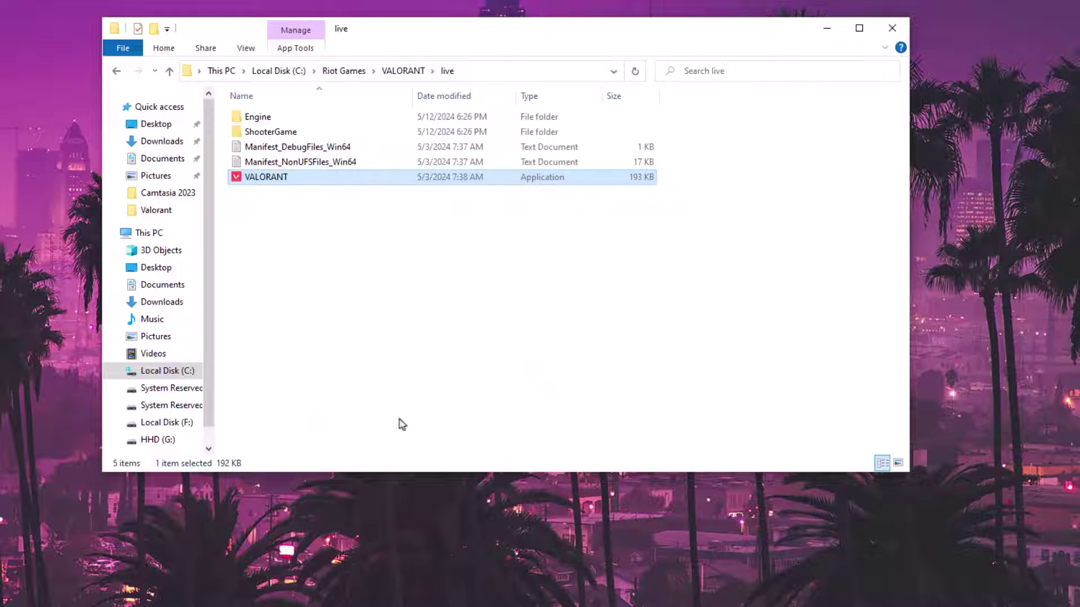
Open ShooterGame\Binaries\Win64 and show VALORANT-Win64-Shipping's Compatibility properties.
double_click(296, 131)
double_click(294, 118)
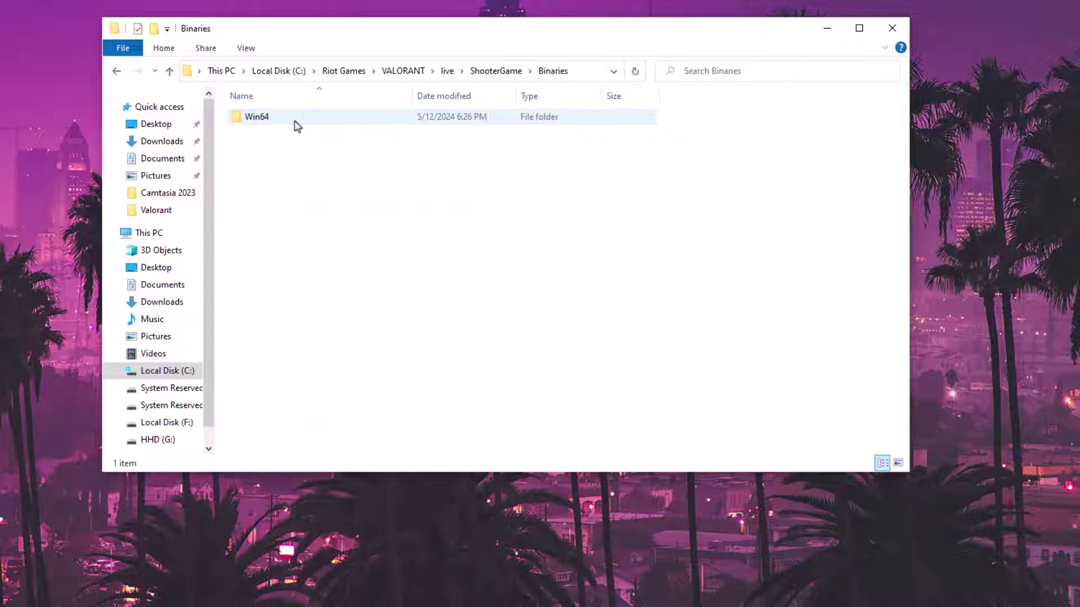
double_click(295, 118)
scroll(307, 282, "down", 12)
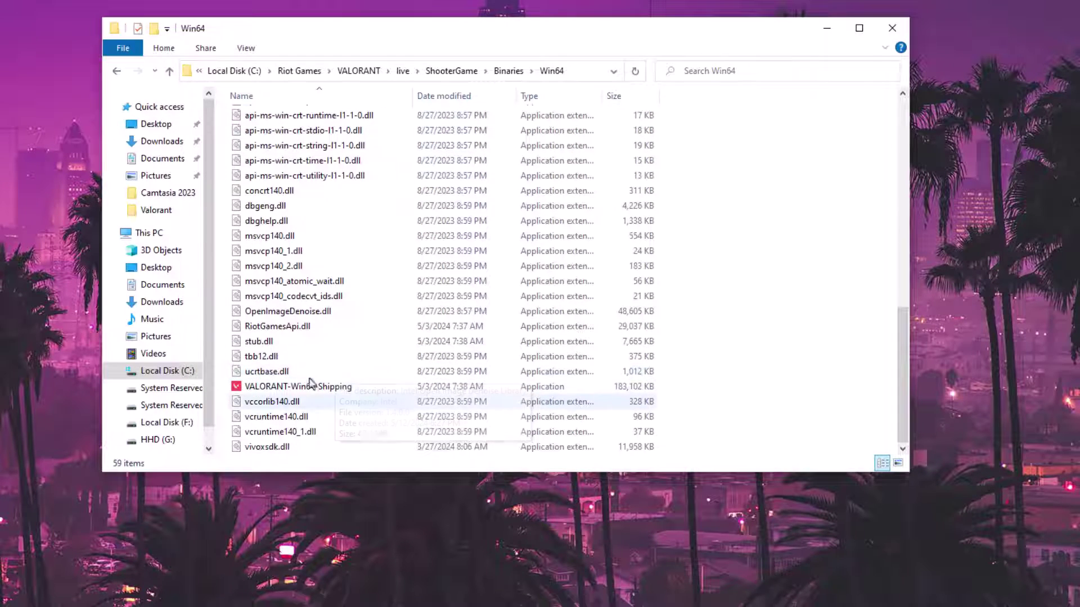
left_click(323, 387)
right_click(326, 387)
left_click(365, 373)
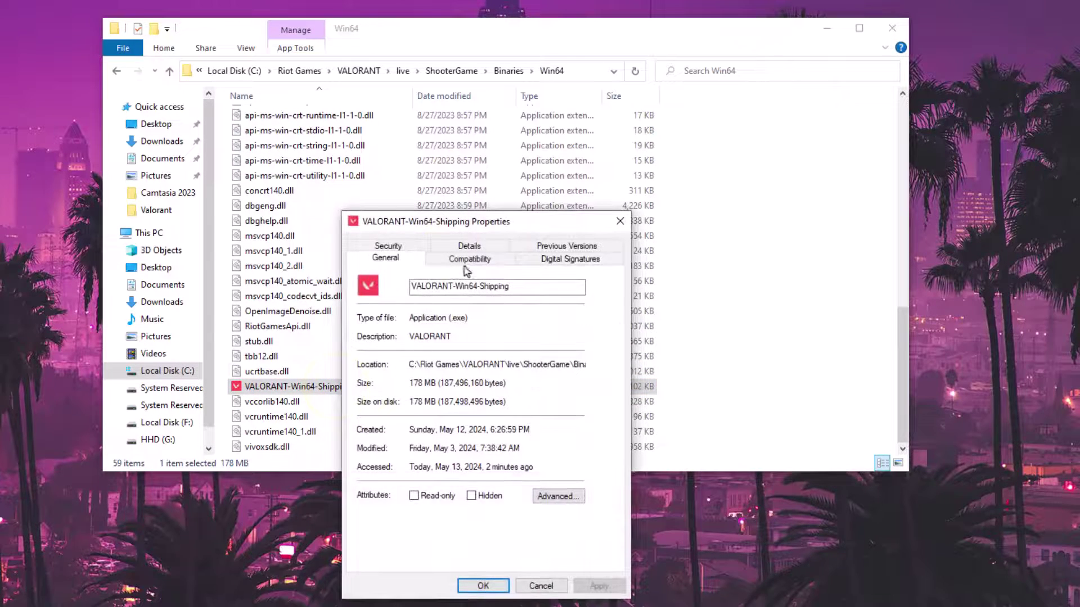
left_click(469, 259)
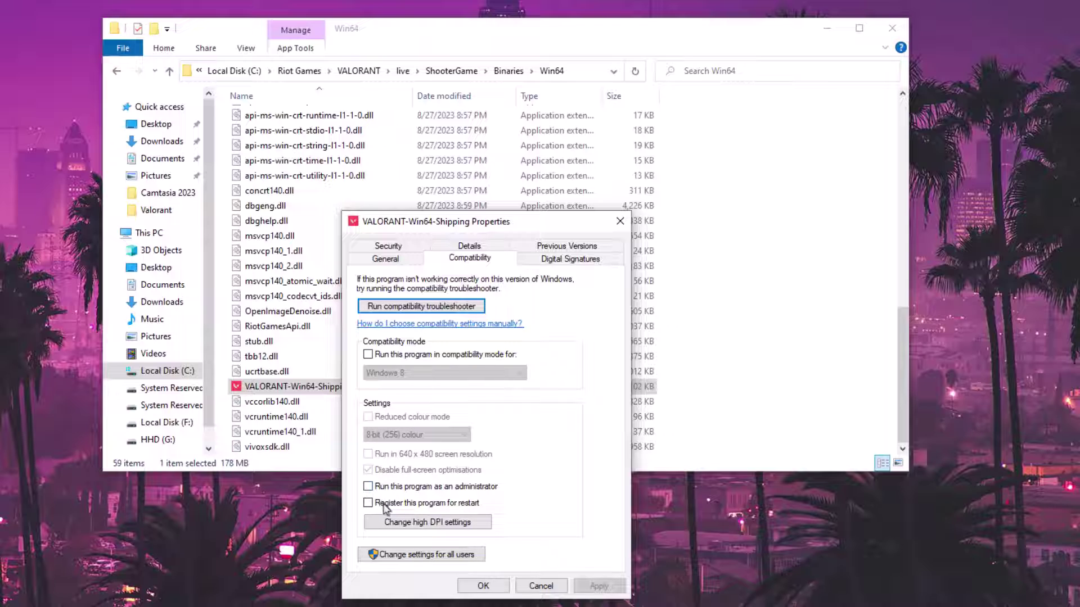
Disable full-screen optimisations for all users, confirm both dialogs, and close File Explorer.
left_click(429, 556)
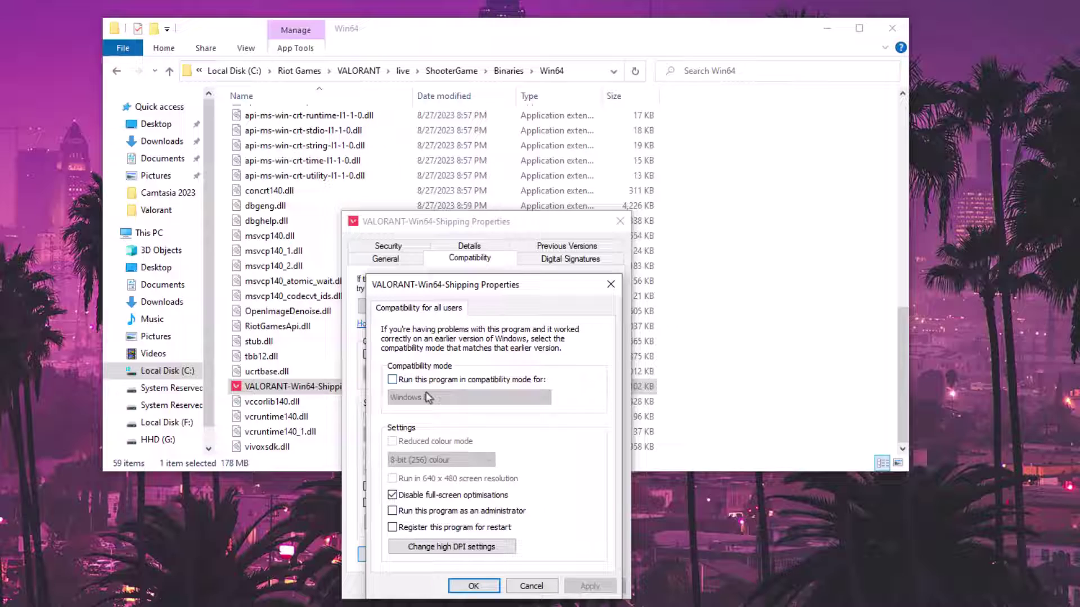
left_click(474, 585)
left_click(483, 585)
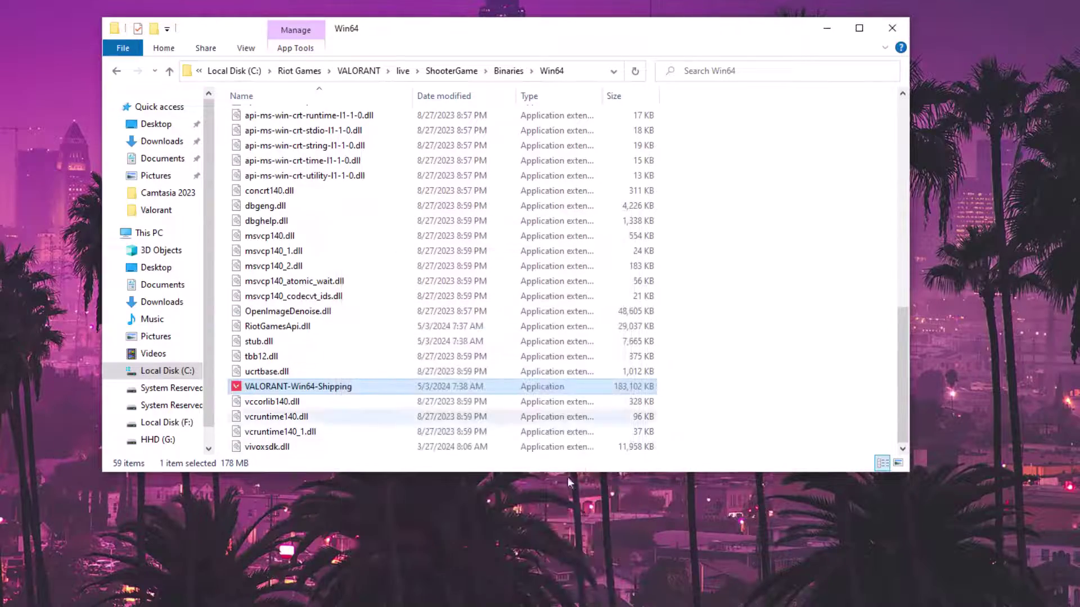
left_click(891, 27)
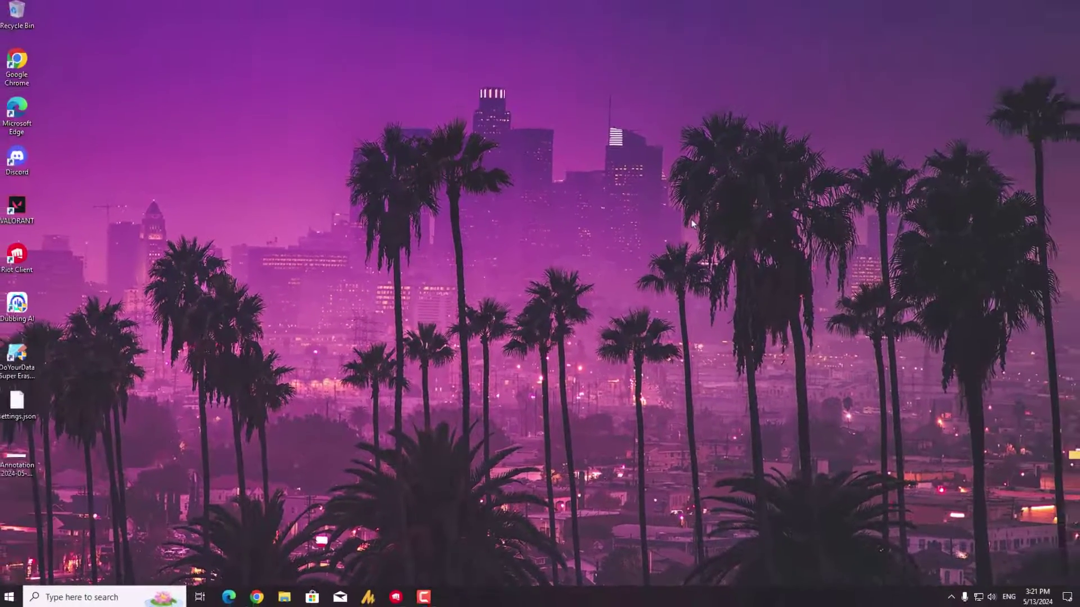